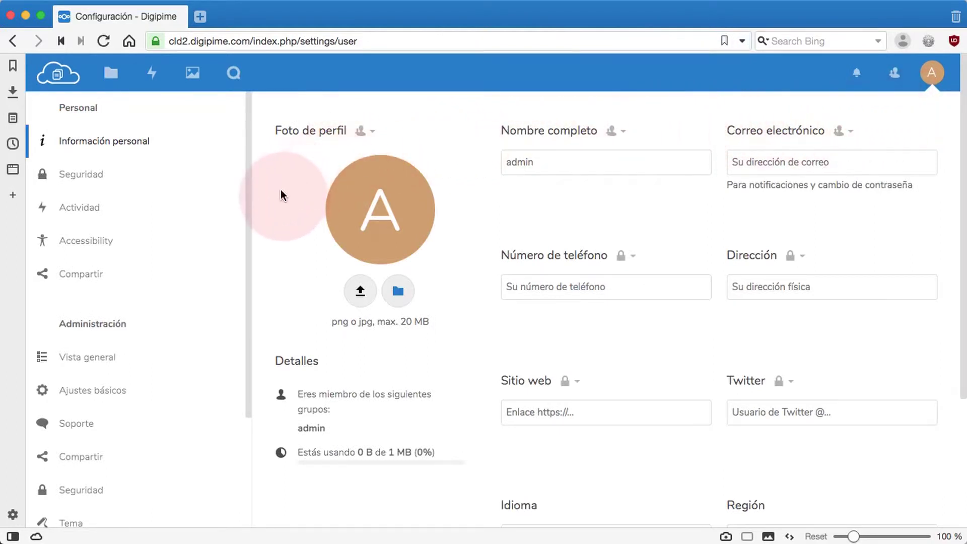
- Open the administration theme settings (Tema) and set the instance name to "Inmobiliaria Real Estate"
{"action": "left_click_drag", "start_coordinate": [248, 218], "coordinate": [259, 341]}
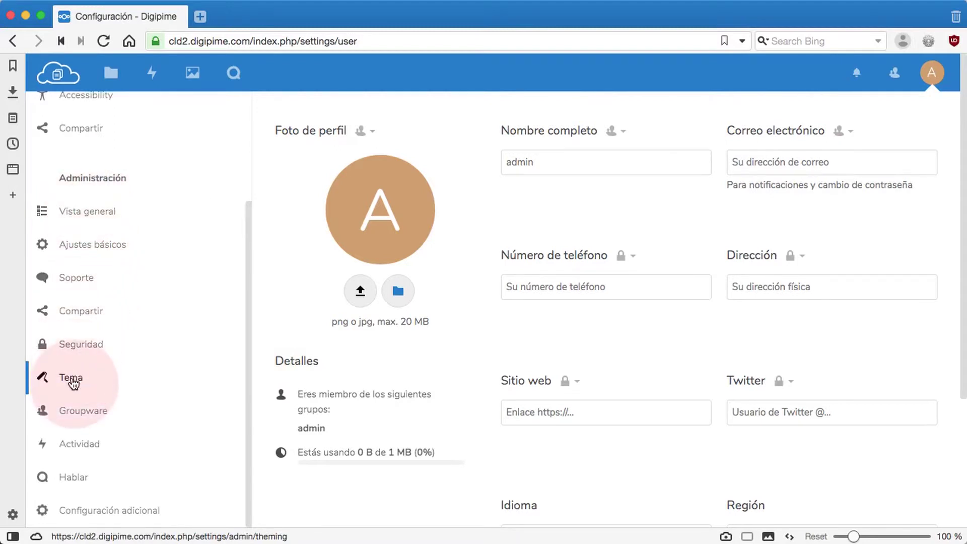
{"action": "left_click", "coordinate": [74, 384]}
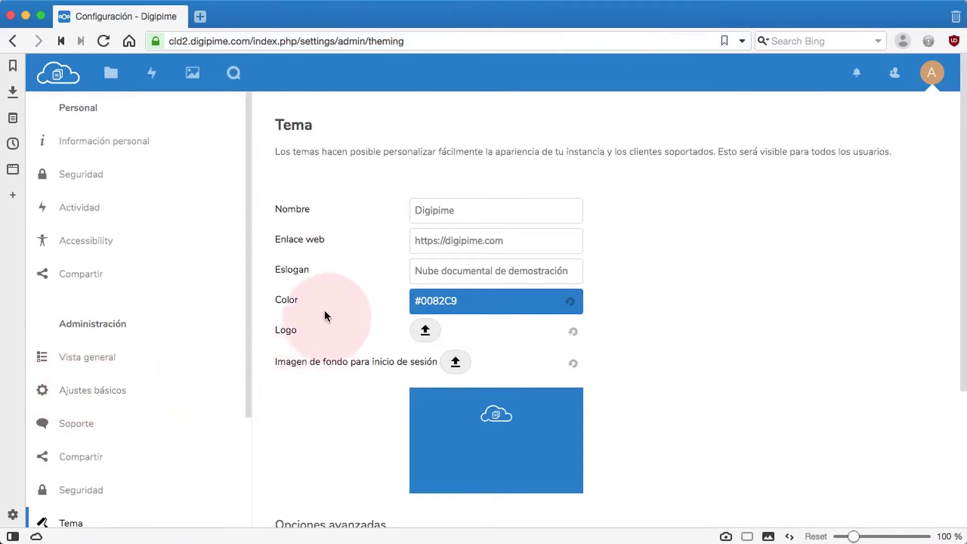
{"action": "left_click", "coordinate": [450, 210]}
{"action": "left_click_drag", "start_coordinate": [450, 210], "coordinate": [399, 203]}
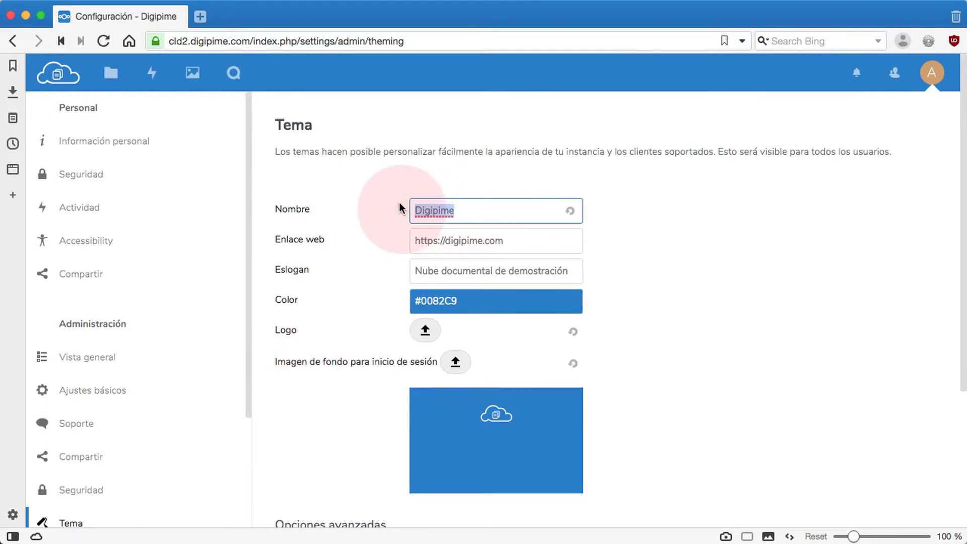
{"action": "type", "text": "Inmobiliaria Real Estate"}
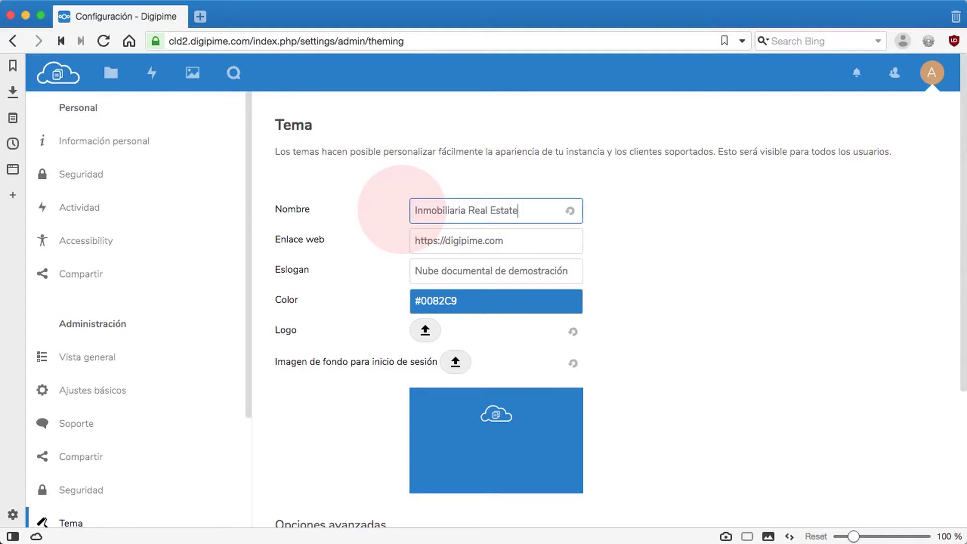
{"action": "left_click", "coordinate": [456, 240]}
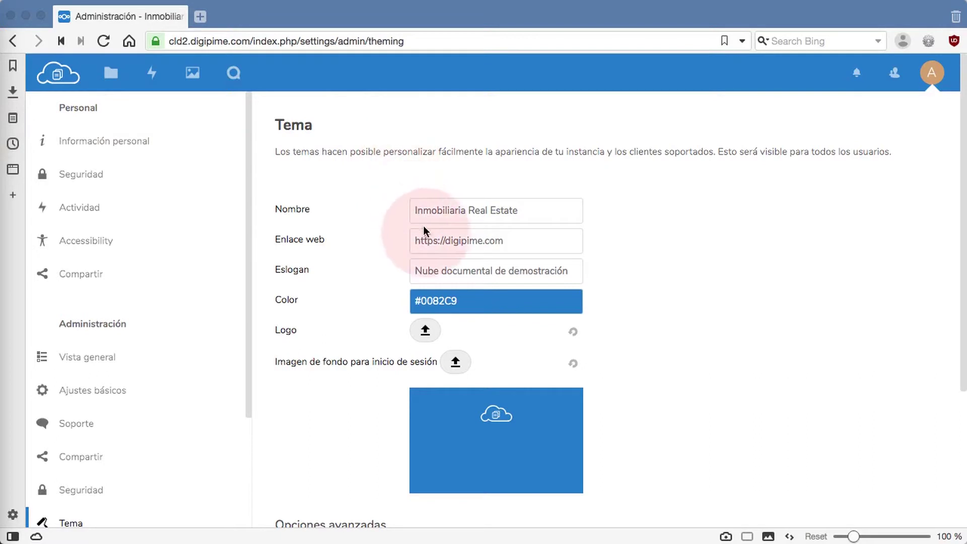
{"action": "double_click", "coordinate": [427, 244]}
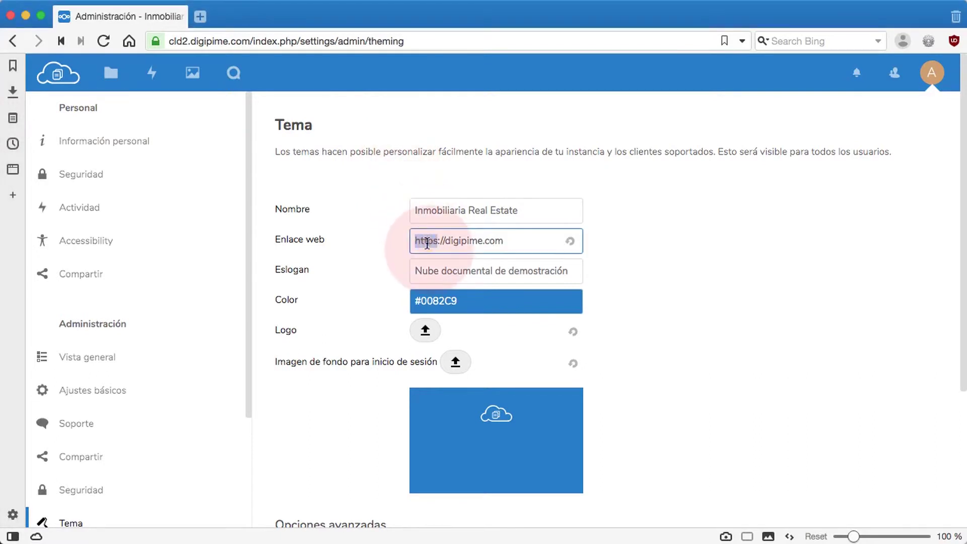
{"action": "key", "text": "super+a"}
{"action": "type", "text": "https://www.realestate.com"}
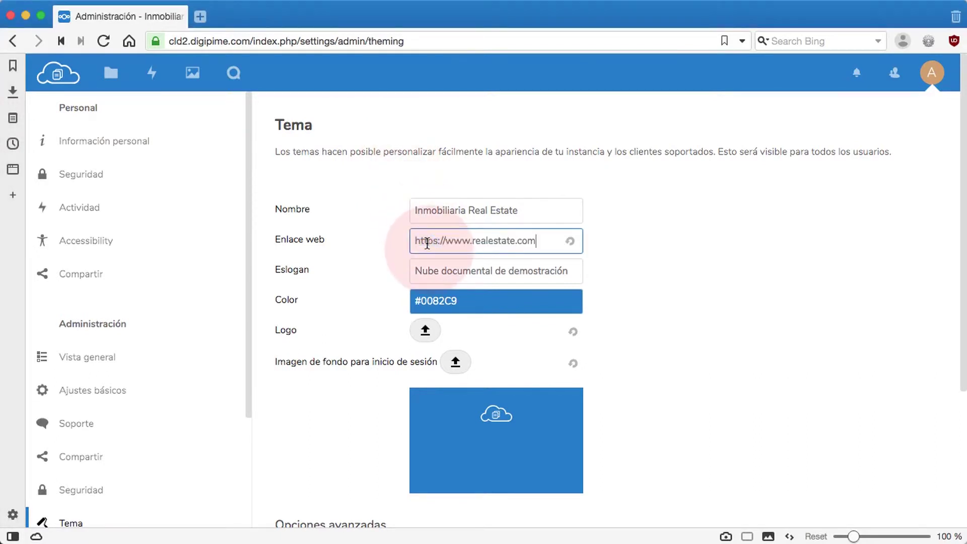
- Replace the theme's slogan with "Las mejores viviendas" and save it
{"action": "left_click", "coordinate": [537, 275]}
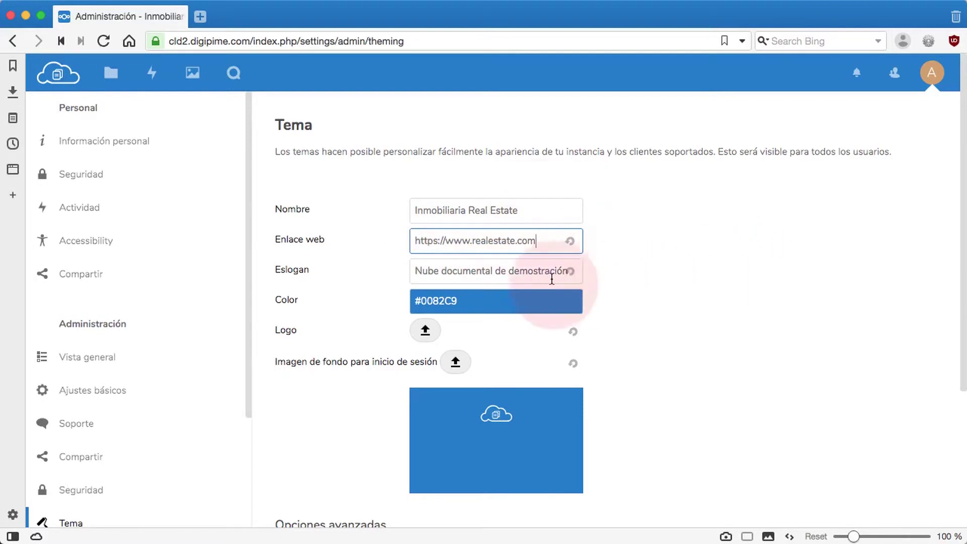
{"action": "key", "text": "super+a"}
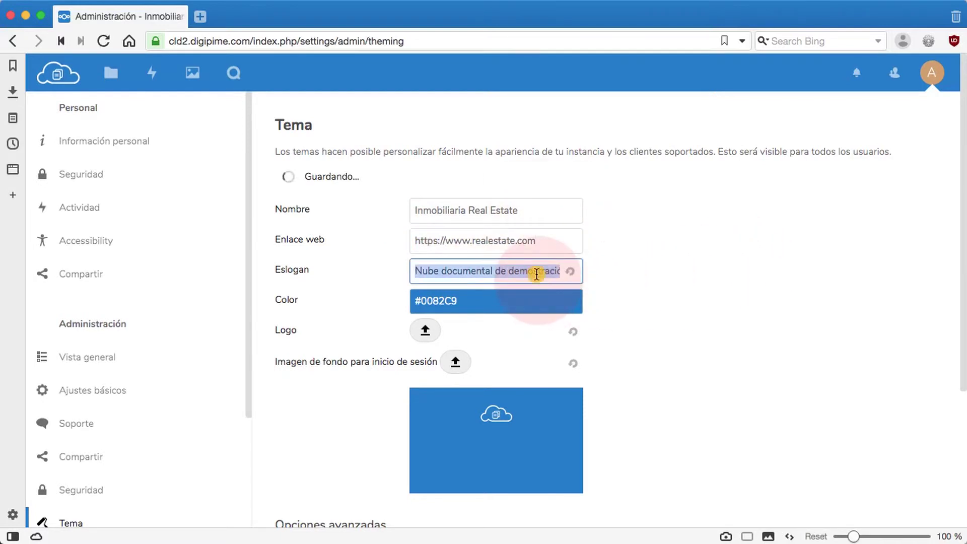
{"action": "type", "text": "La"}
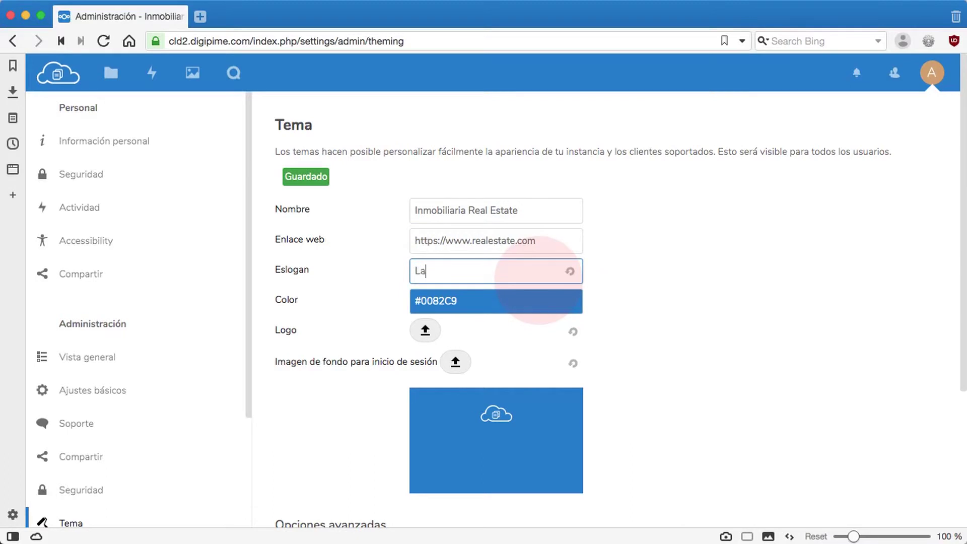
{"action": "type", "text": "s mejores viviendasw"}
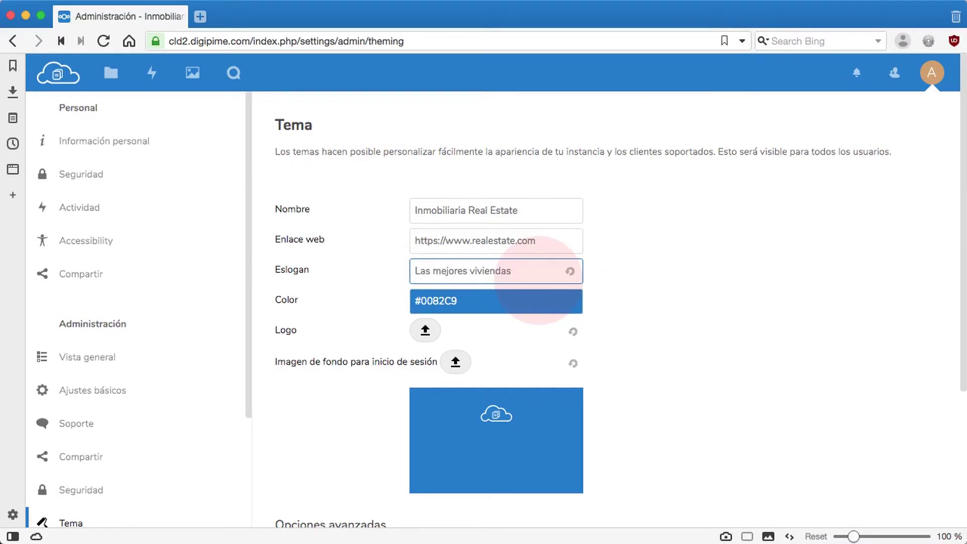
{"action": "left_click", "coordinate": [549, 202]}
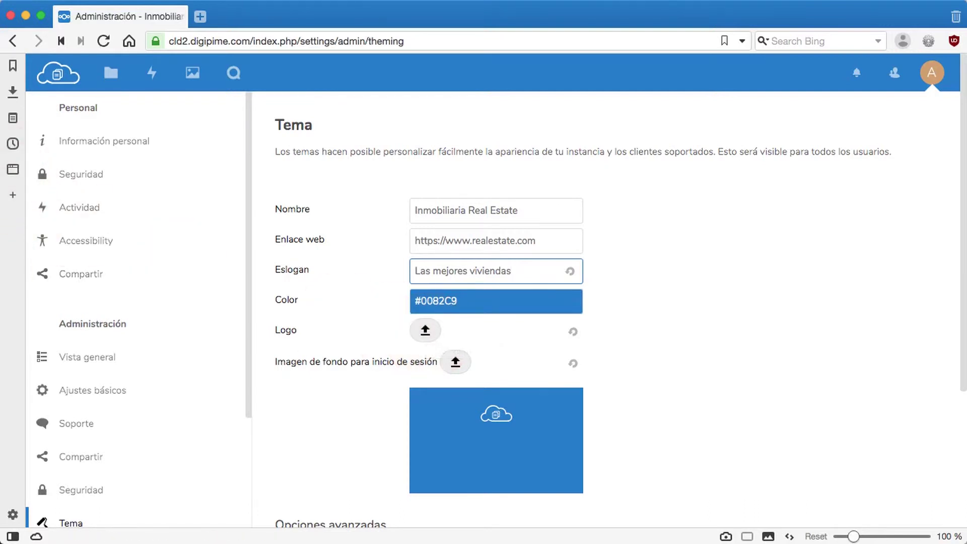
- Set the theme color to #C8C9B2 and apply it
{"action": "key", "text": "super+Tab"}
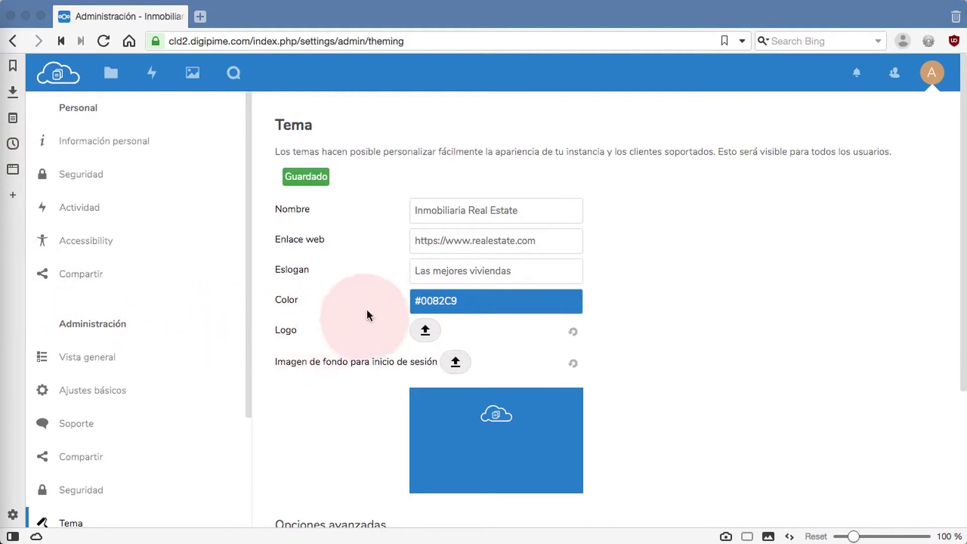
{"action": "key", "text": "super+Tab"}
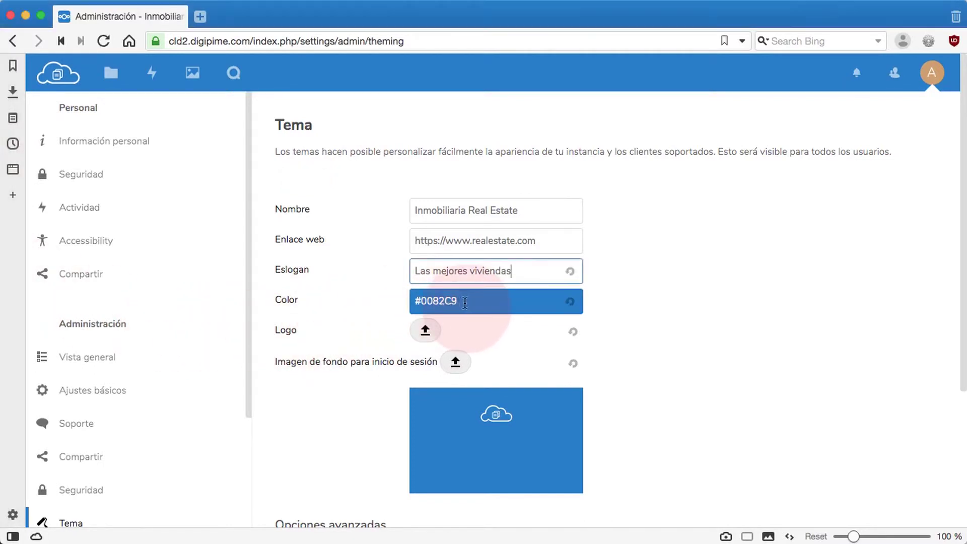
{"action": "left_click", "coordinate": [464, 301]}
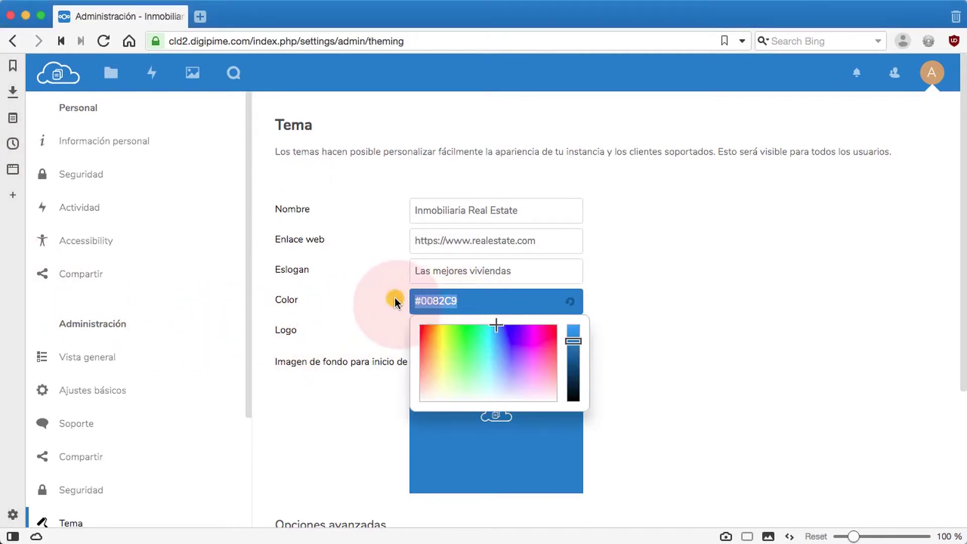
{"action": "type", "text": "#C8C9B2"}
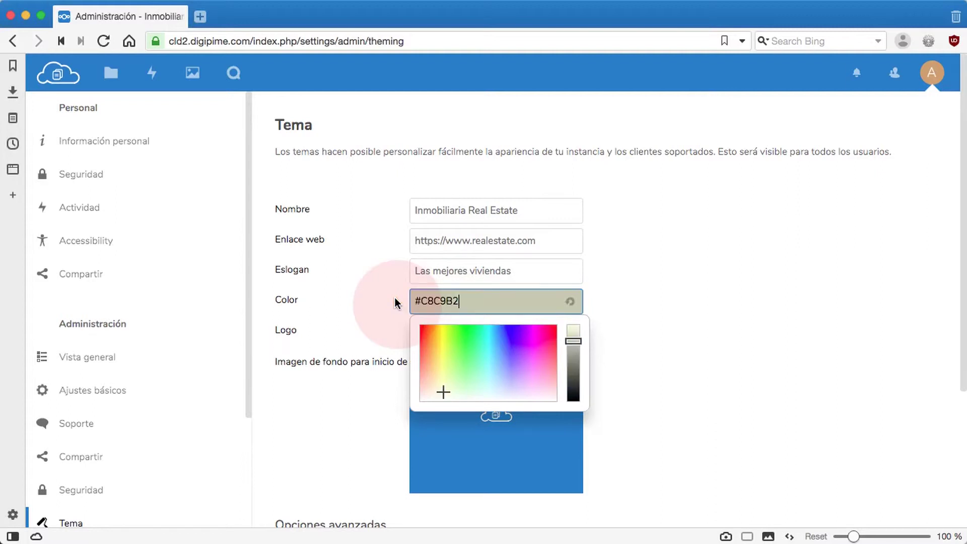
{"action": "left_click", "coordinate": [599, 304]}
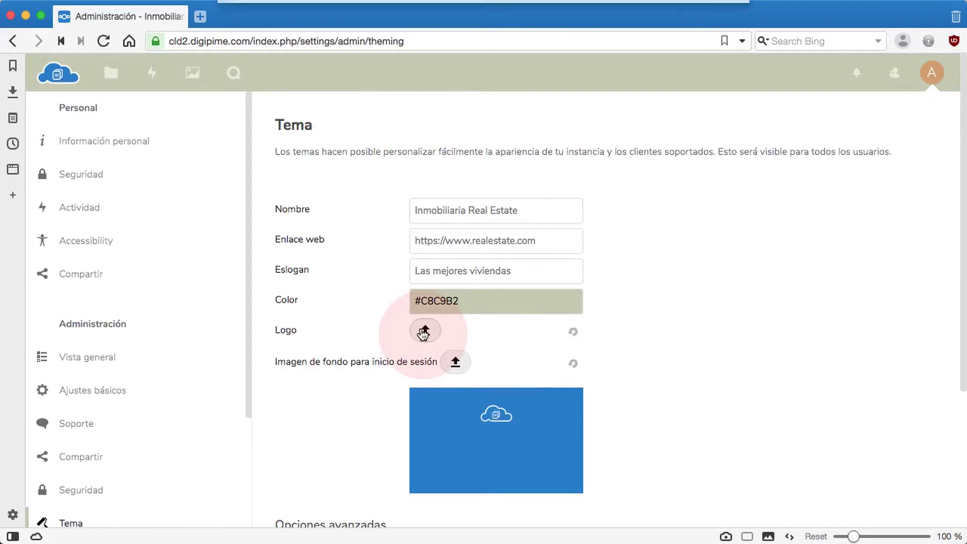
- Upload 1-real-estate-logo.svg from the Documents folder as the theme's main logo
{"action": "left_click", "coordinate": [423, 332]}
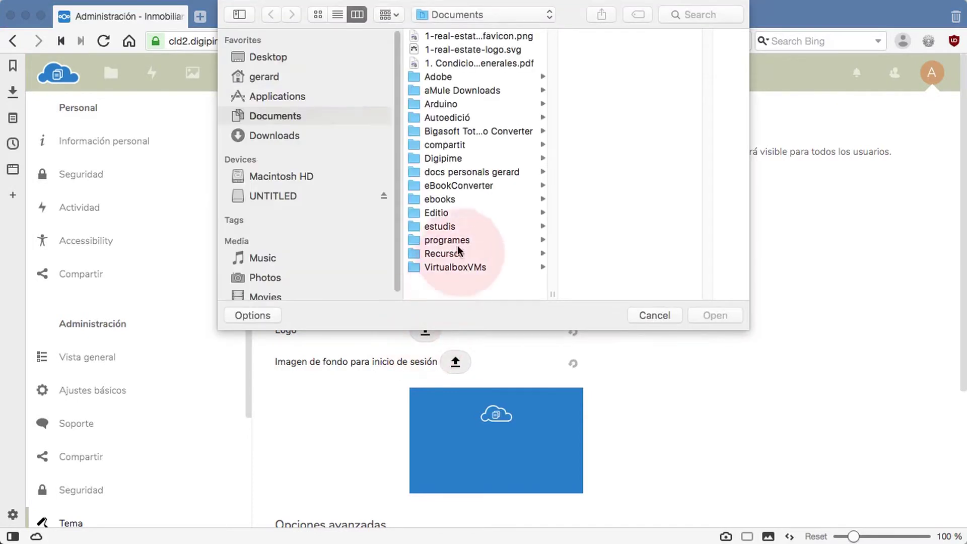
{"action": "left_click", "coordinate": [477, 51]}
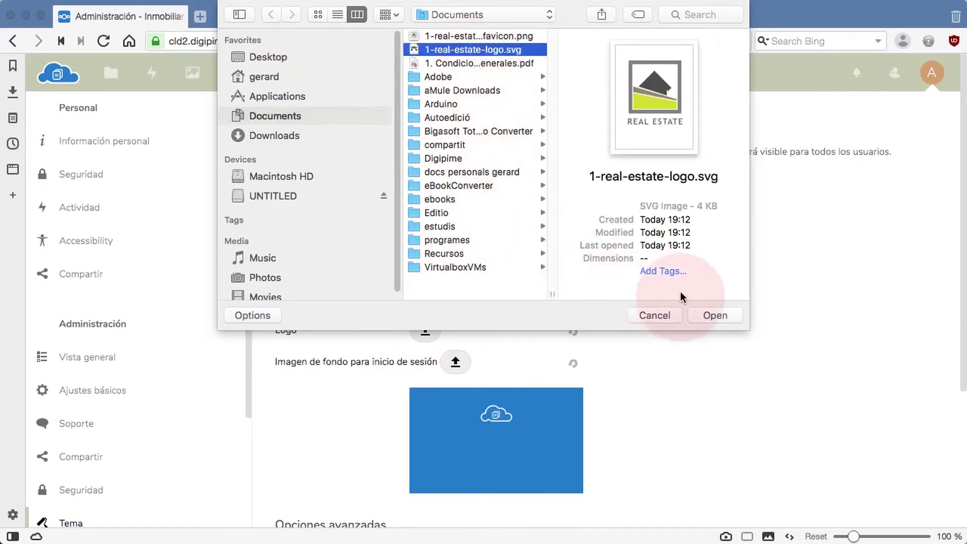
{"action": "left_click", "coordinate": [696, 316]}
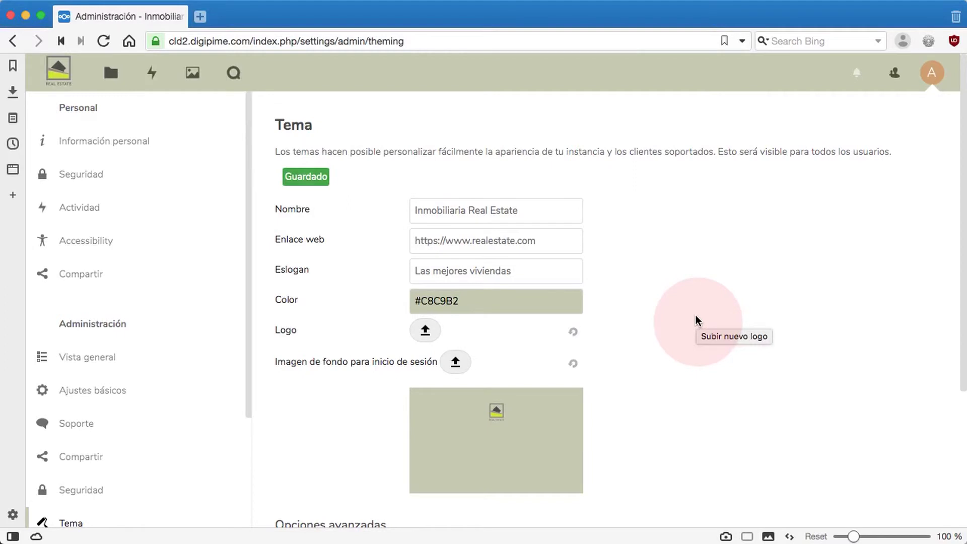
{"action": "scroll", "coordinate": [697, 320], "scroll_direction": "down", "scroll_amount": 2}
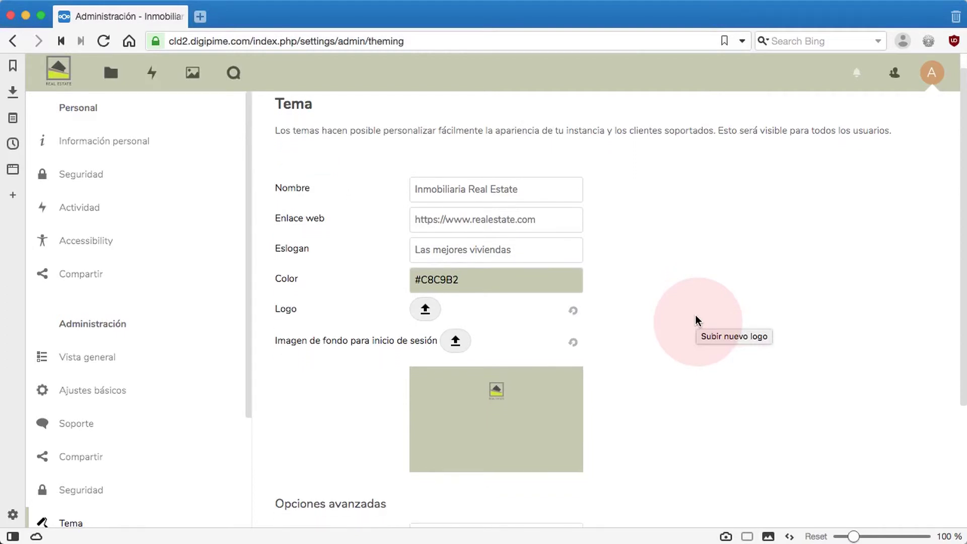
{"action": "scroll", "coordinate": [697, 320], "scroll_direction": "down", "scroll_amount": 1}
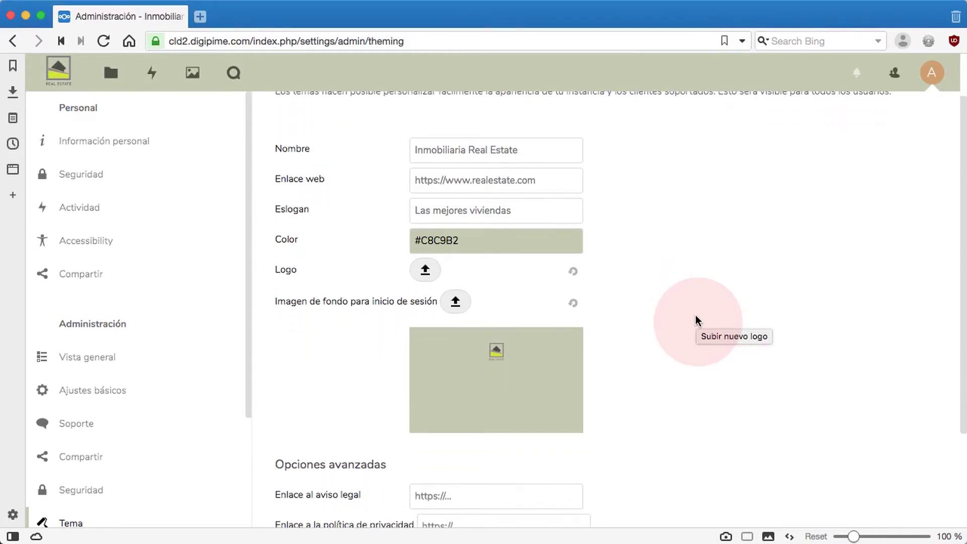
{"action": "scroll", "coordinate": [696, 320], "scroll_direction": "down", "scroll_amount": 5}
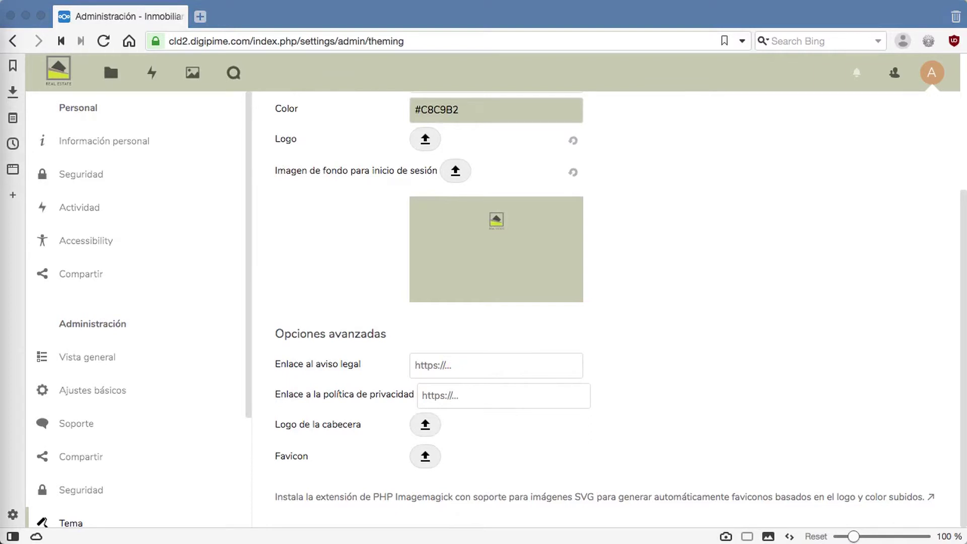
{"action": "left_click", "coordinate": [454, 366]}
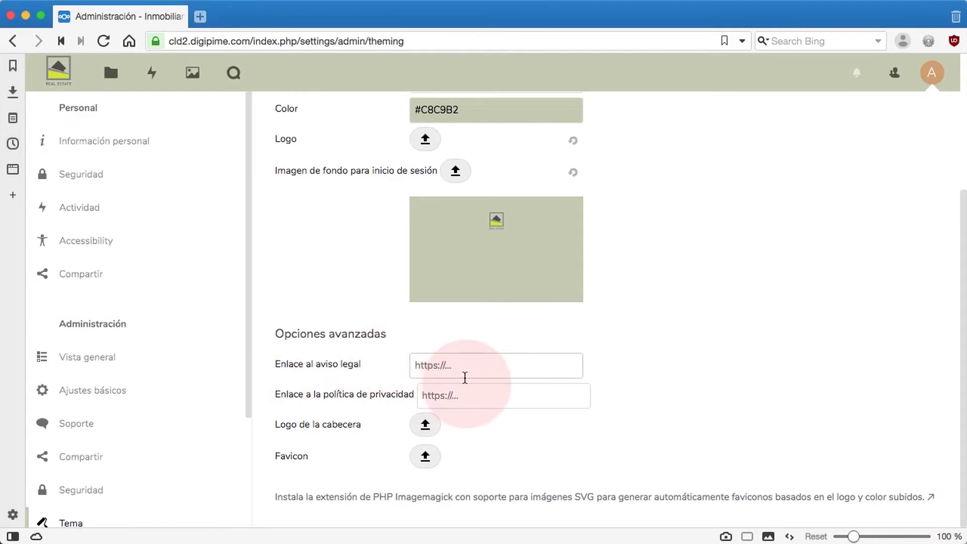
{"action": "type", "text": "https://www.realestate.com/legal"}
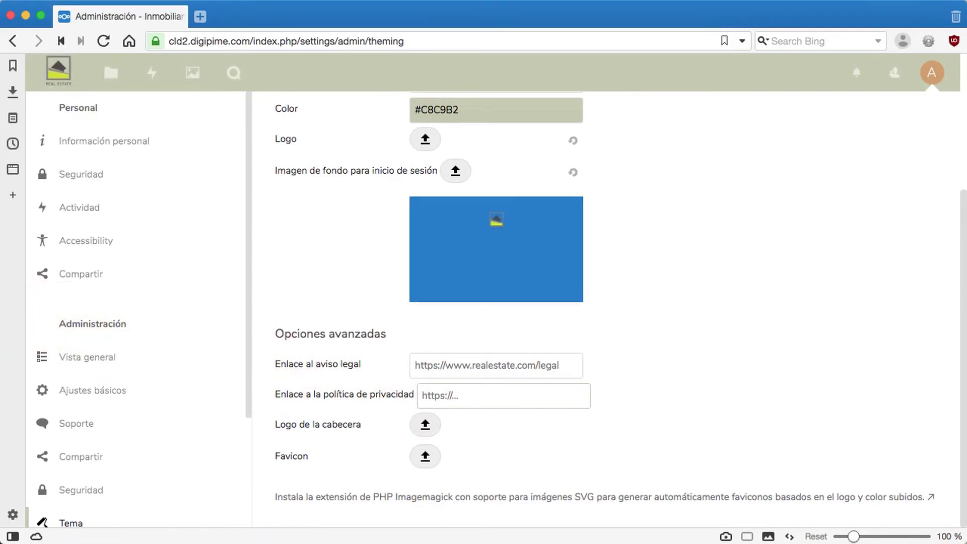
{"action": "key", "text": "Tab"}
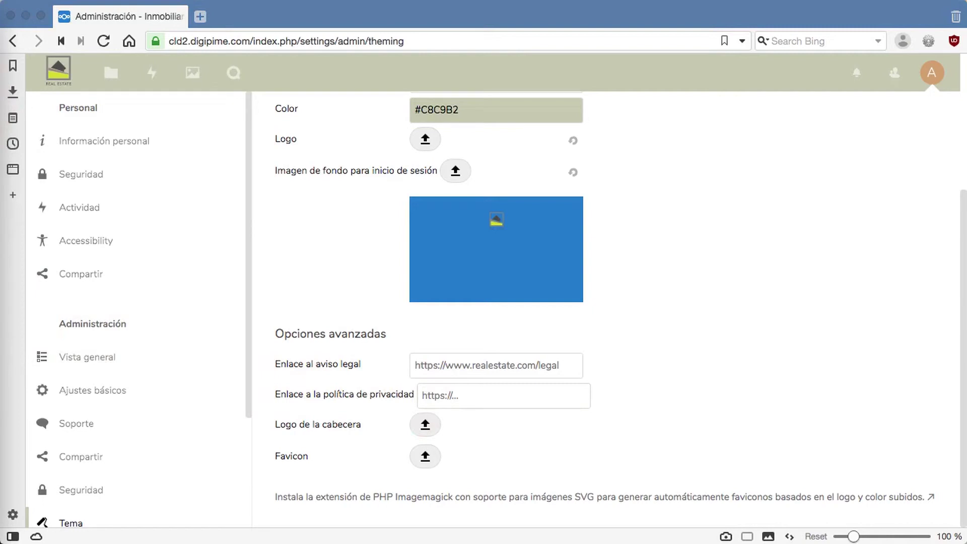
{"action": "left_click", "coordinate": [470, 397]}
{"action": "type", "text": "https://www.realestate.com/privacidad"}
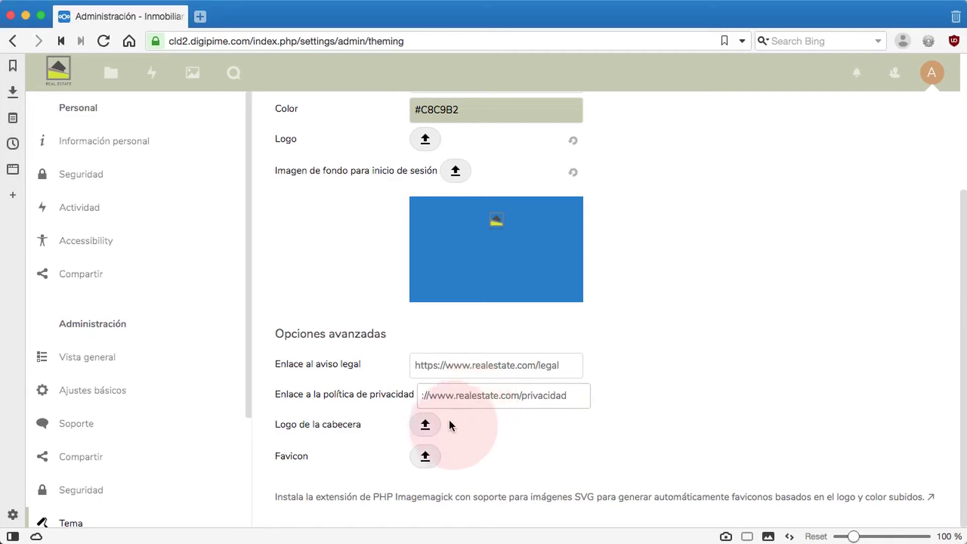
{"action": "left_click", "coordinate": [465, 424]}
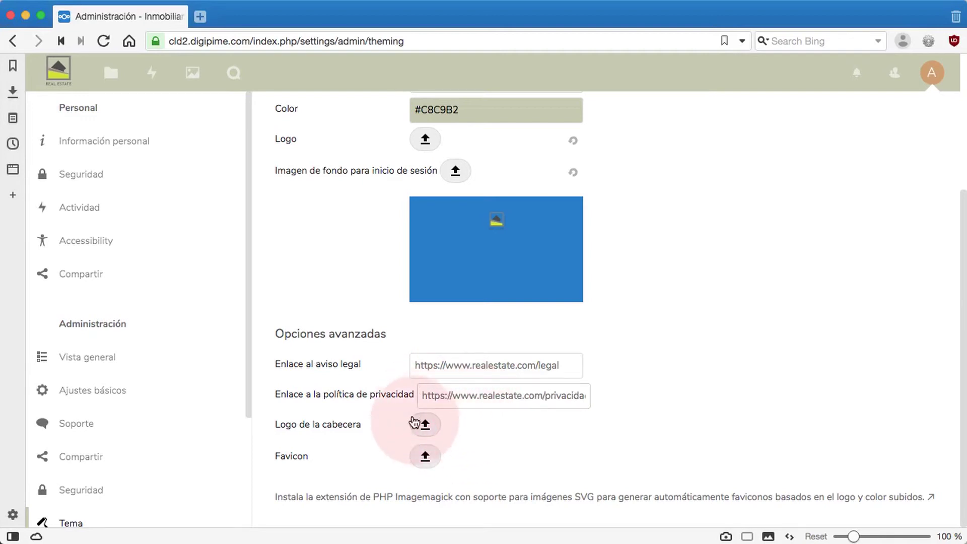
- Upload 1-real-estate-logo.svg from the Documents folder as the header logo
{"action": "left_click", "coordinate": [424, 426]}
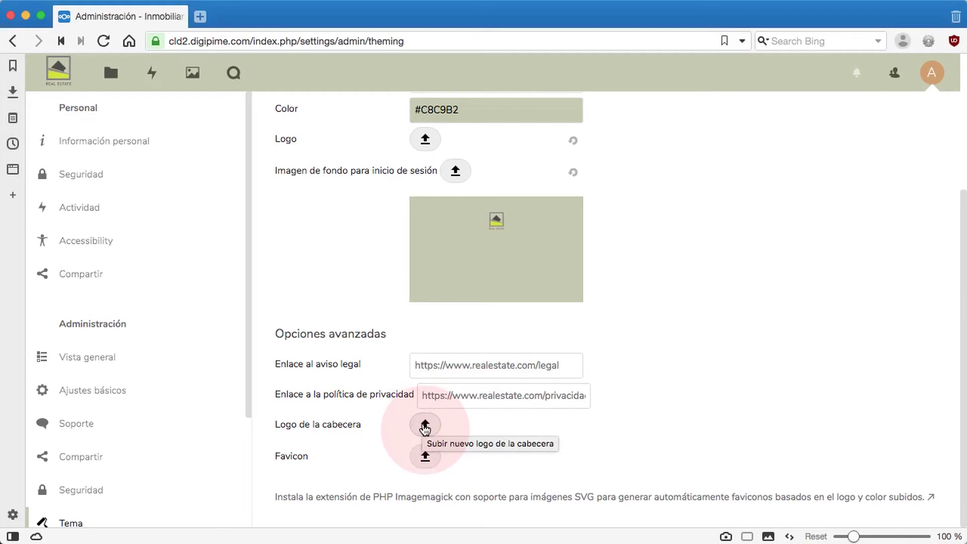
{"action": "left_click", "coordinate": [425, 426]}
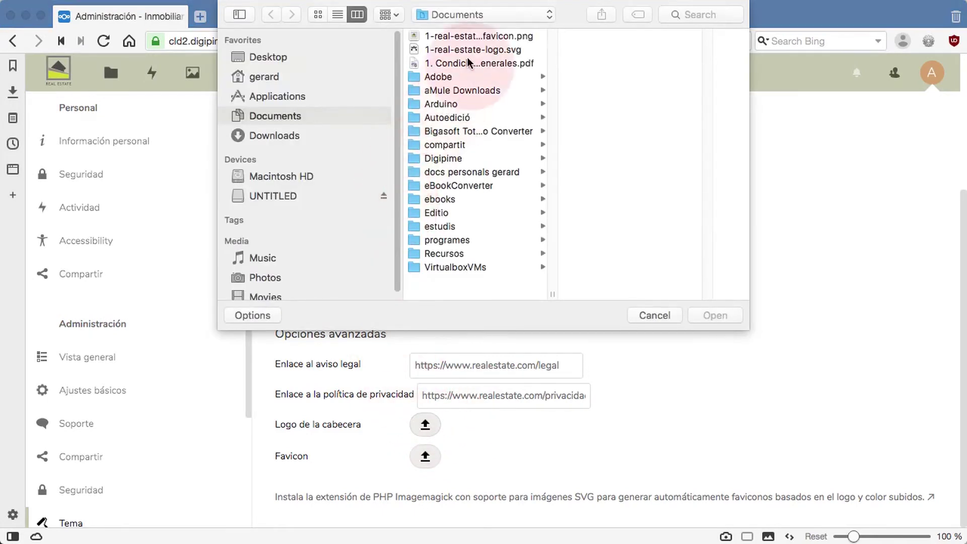
{"action": "left_click", "coordinate": [469, 51]}
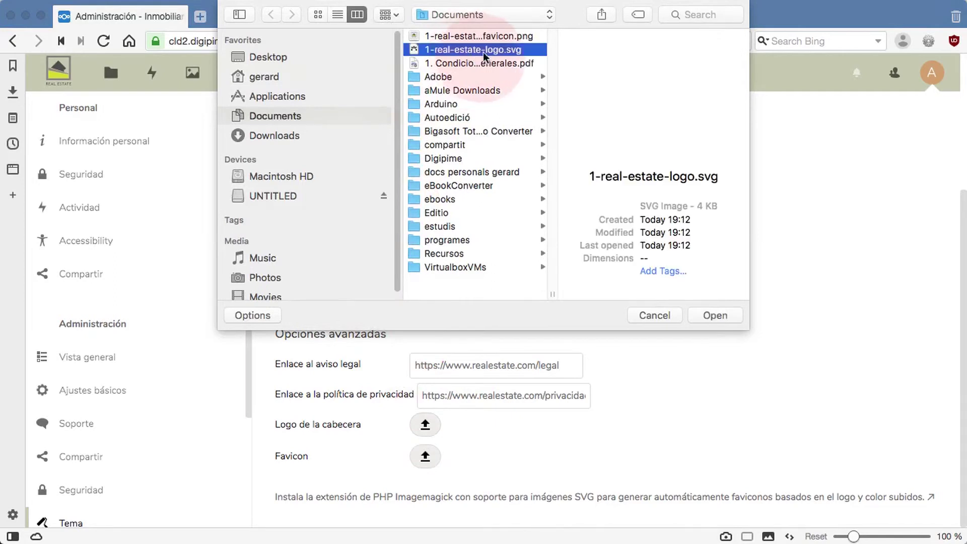
{"action": "left_click", "coordinate": [720, 315]}
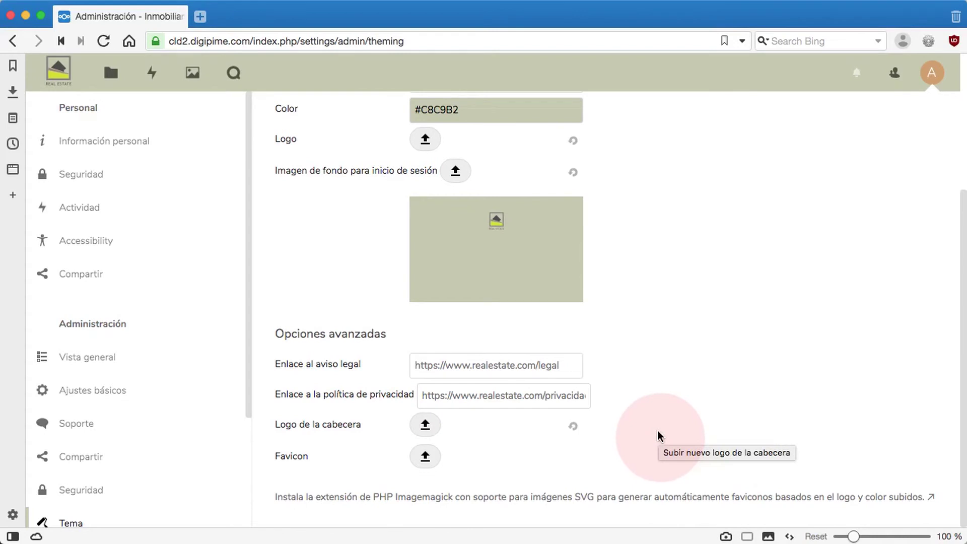
- Upload 1-real-estate-favicon.png from the Documents folder as the site's favicon
{"action": "scroll", "coordinate": [660, 433], "scroll_direction": "up", "scroll_amount": 5}
{"action": "scroll", "coordinate": [660, 434], "scroll_direction": "down", "scroll_amount": 4}
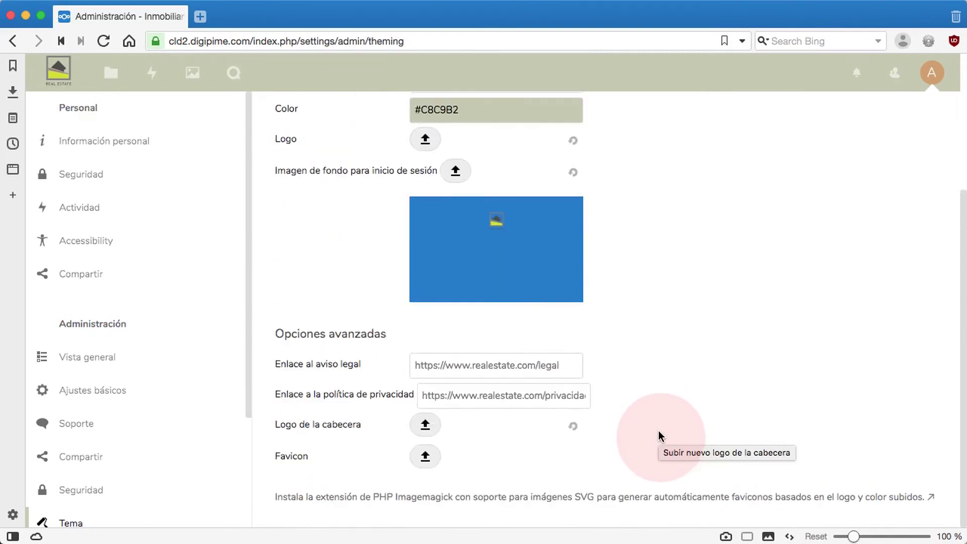
{"action": "left_click", "coordinate": [423, 458]}
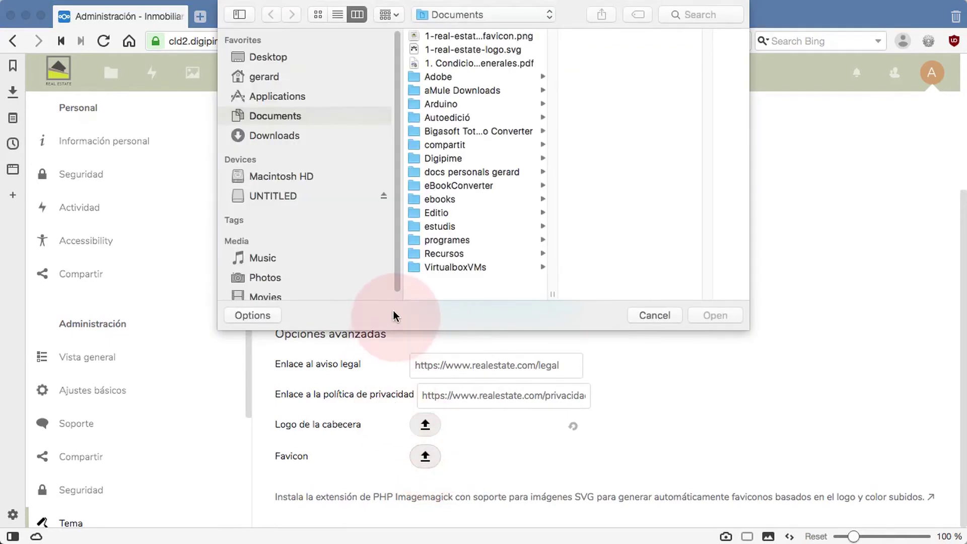
{"action": "left_click", "coordinate": [473, 37]}
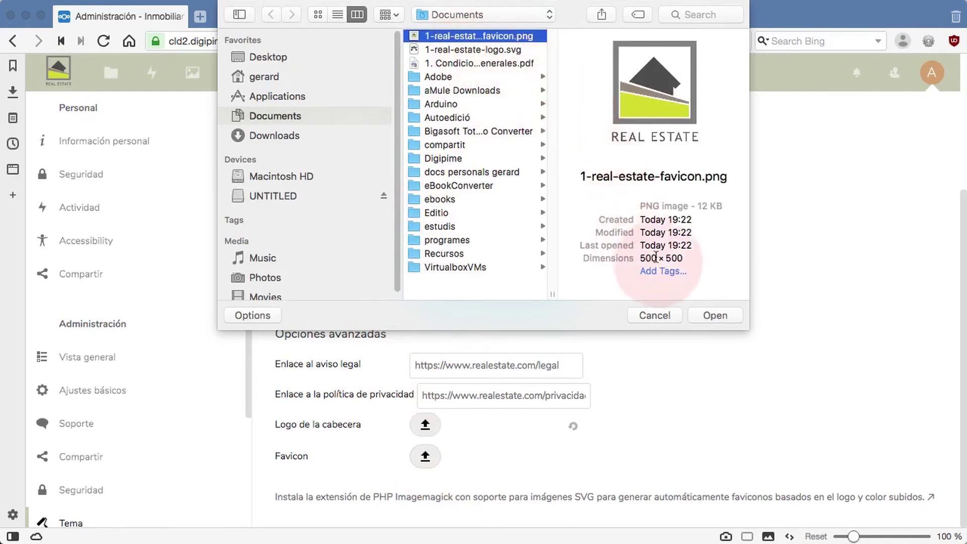
{"action": "left_click", "coordinate": [712, 316]}
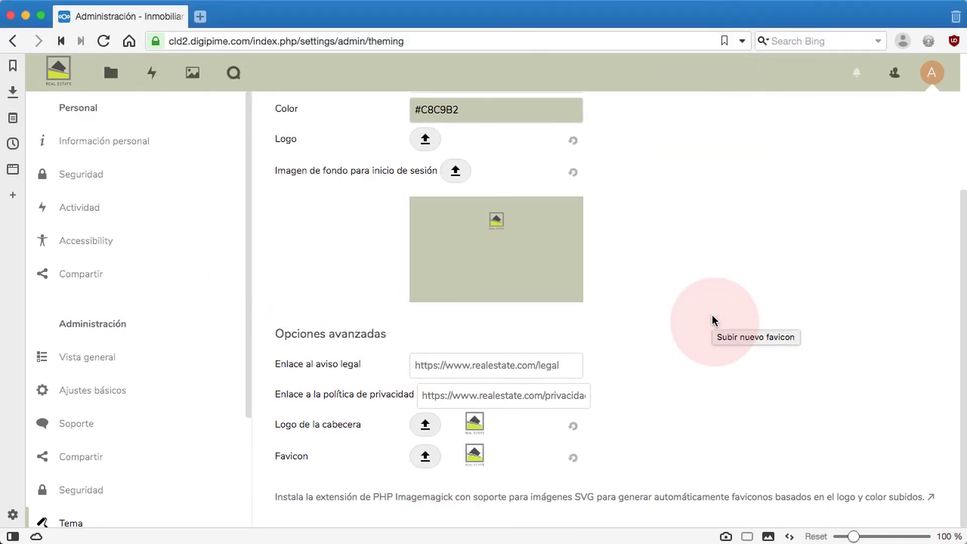
- Open the admin's account menu from the theme settings page
{"action": "scroll", "coordinate": [712, 321], "scroll_direction": "up", "scroll_amount": 5}
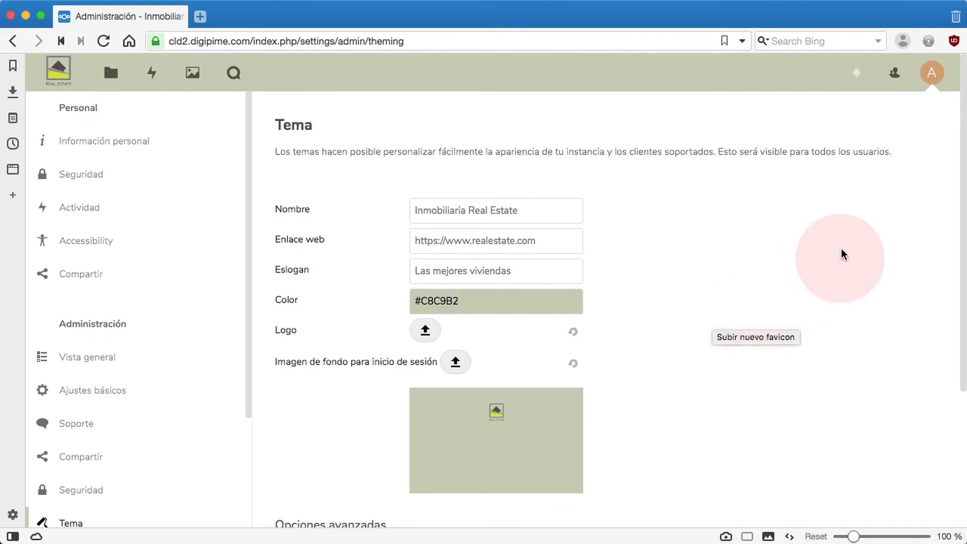
{"action": "left_click", "coordinate": [933, 73]}
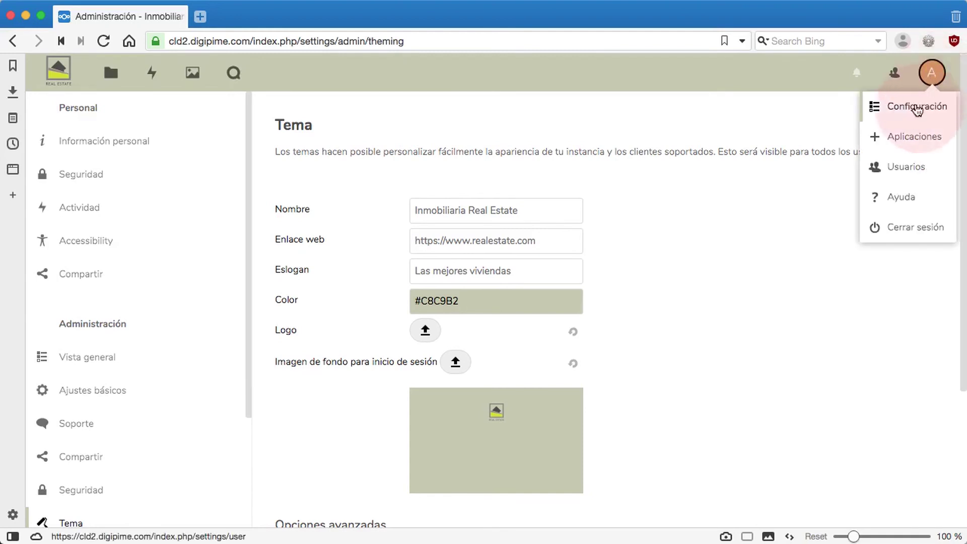